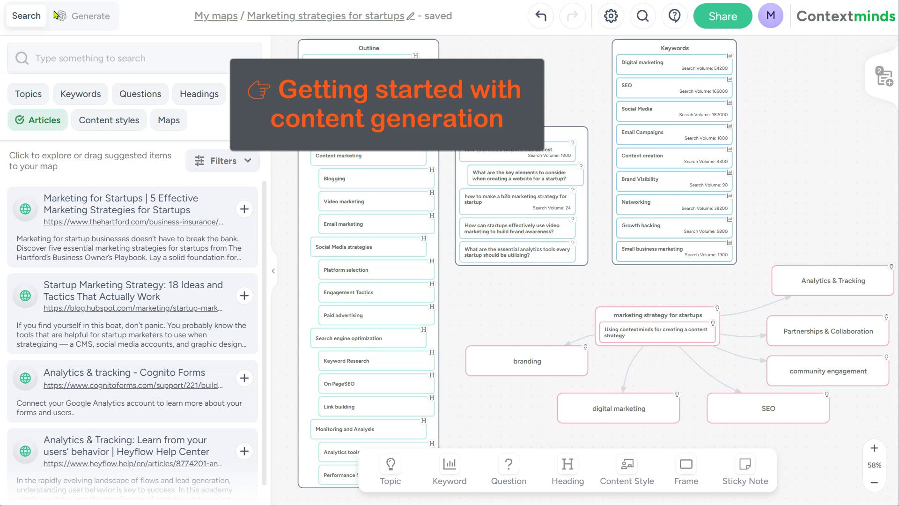
- Open the Generate chat assistant, aimed at the whole map rather than the startups topic
{"action": "left_click", "coordinate": [84, 18]}
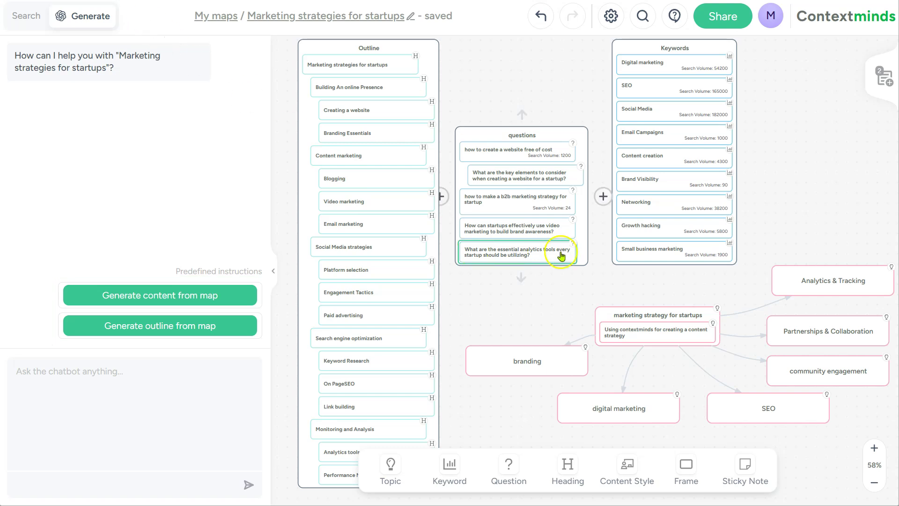
{"action": "left_click", "coordinate": [650, 316]}
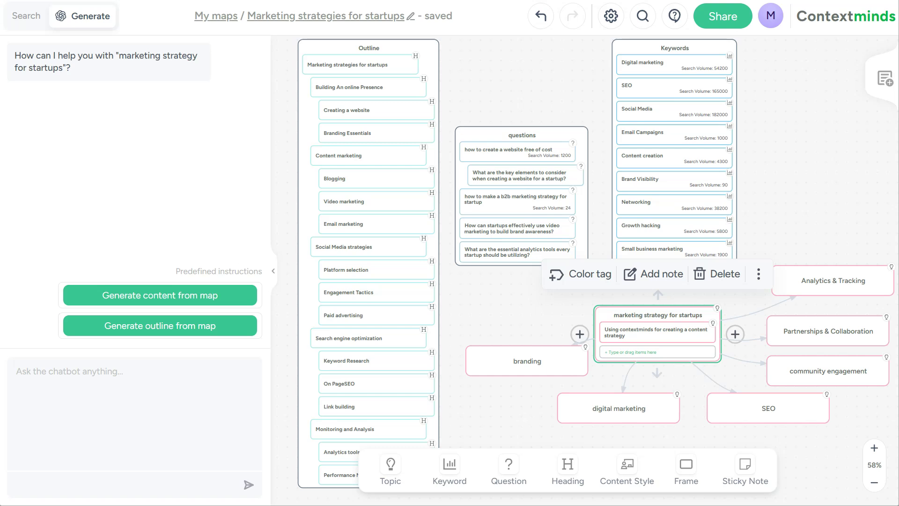
{"action": "left_click", "coordinate": [528, 85]}
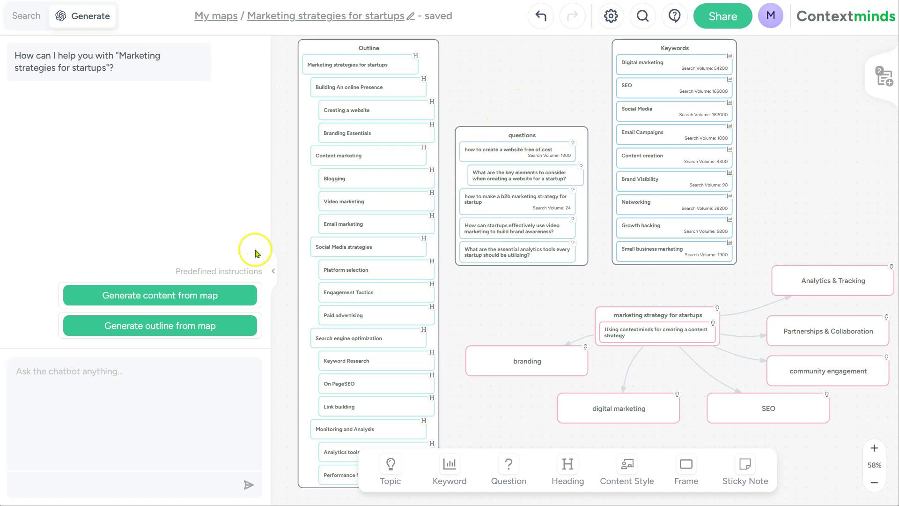
{"action": "left_click", "coordinate": [200, 300]}
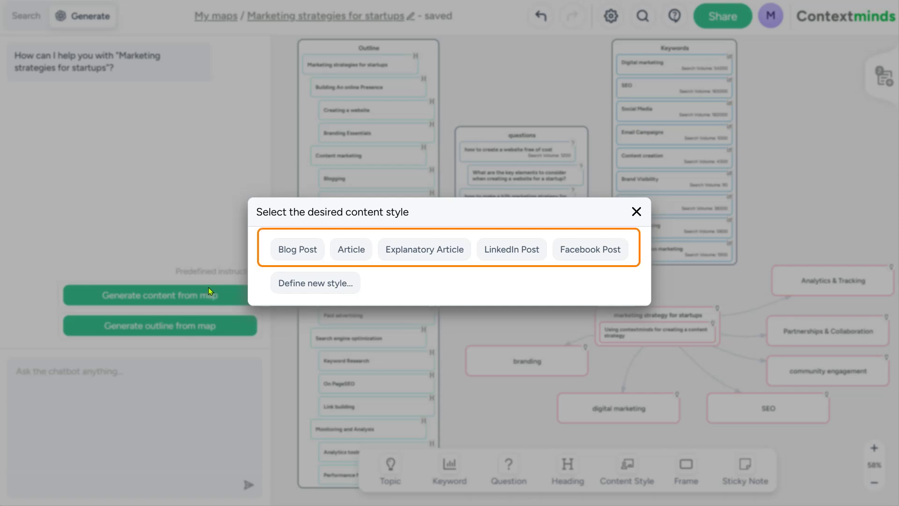
{"action": "left_click", "coordinate": [291, 284]}
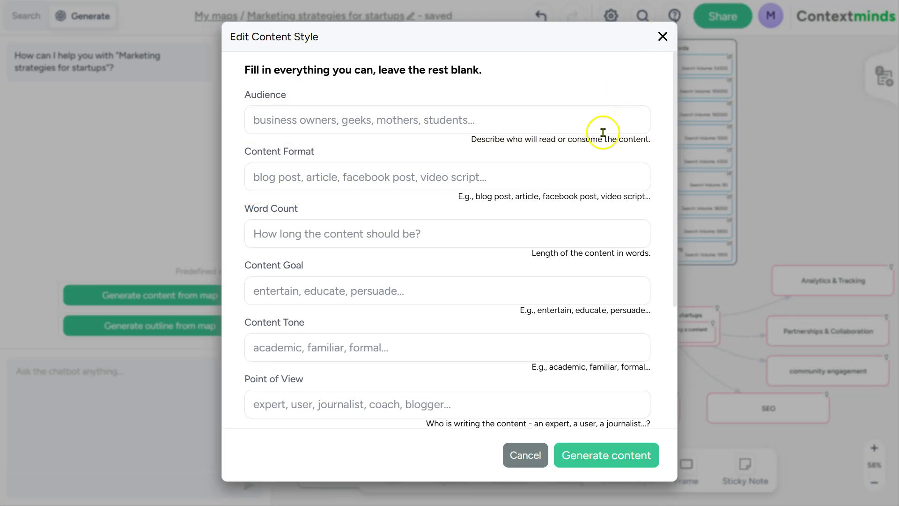
{"action": "scroll", "coordinate": [602, 141], "scroll_direction": "down", "scroll_amount": 5}
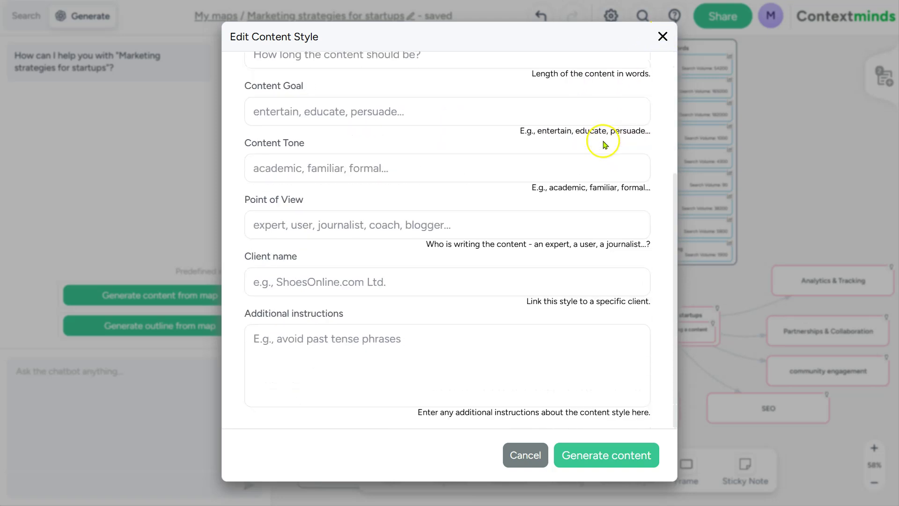
{"action": "left_click", "coordinate": [663, 36]}
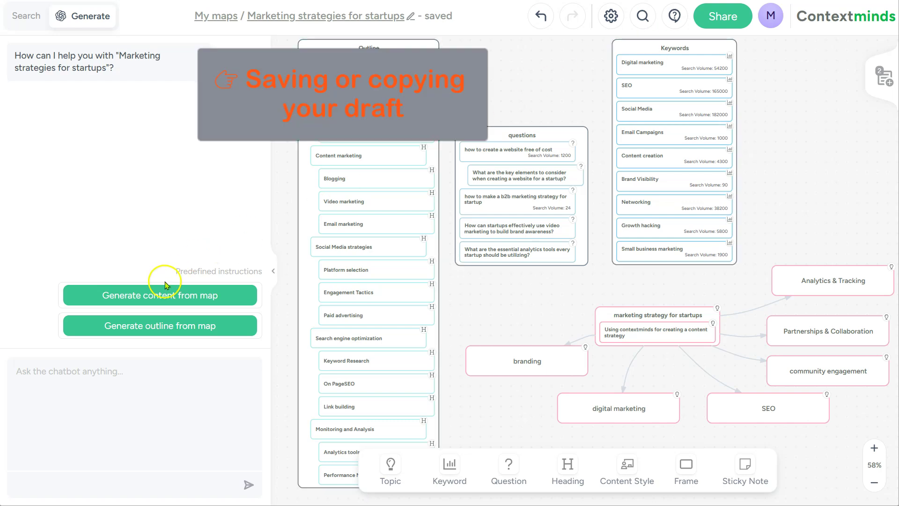
- Generate a Blog Post draft from the map and add the reply to the map as a node
{"action": "left_click", "coordinate": [156, 294]}
{"action": "left_click", "coordinate": [292, 252]}
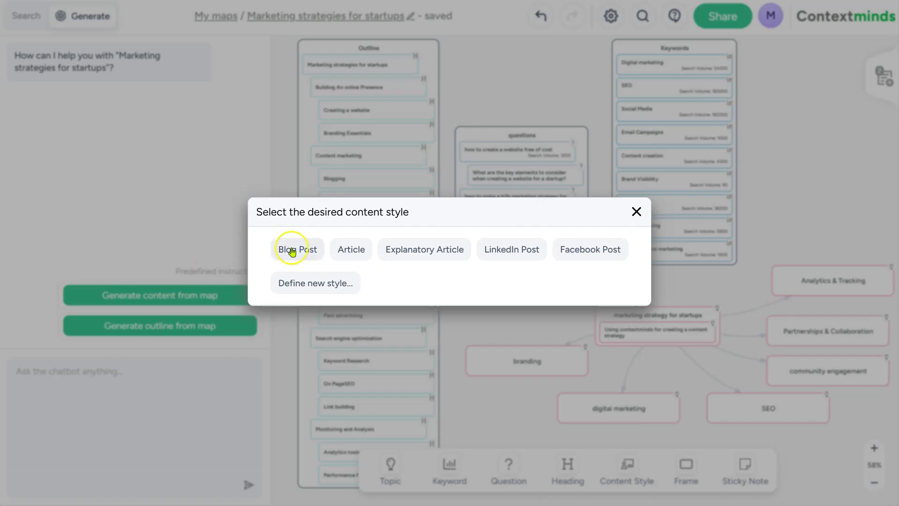
{"action": "left_click", "coordinate": [292, 251]}
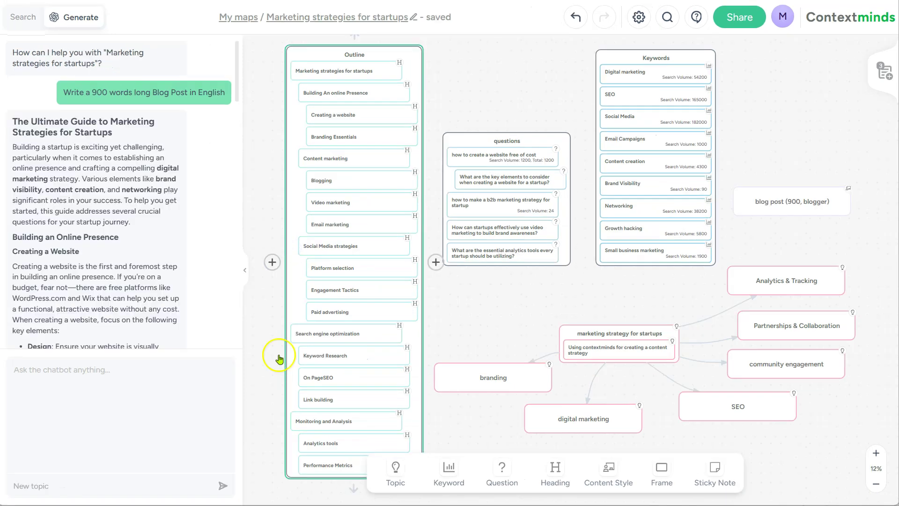
{"action": "scroll", "coordinate": [161, 208], "scroll_direction": "down", "scroll_amount": 5}
{"action": "scroll", "coordinate": [160, 207], "scroll_direction": "down", "scroll_amount": 10}
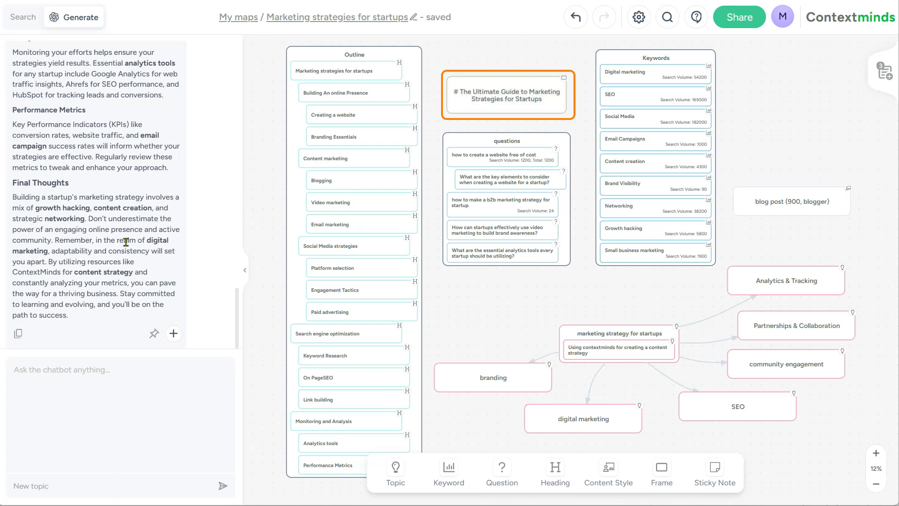
{"action": "left_click", "coordinate": [173, 334]}
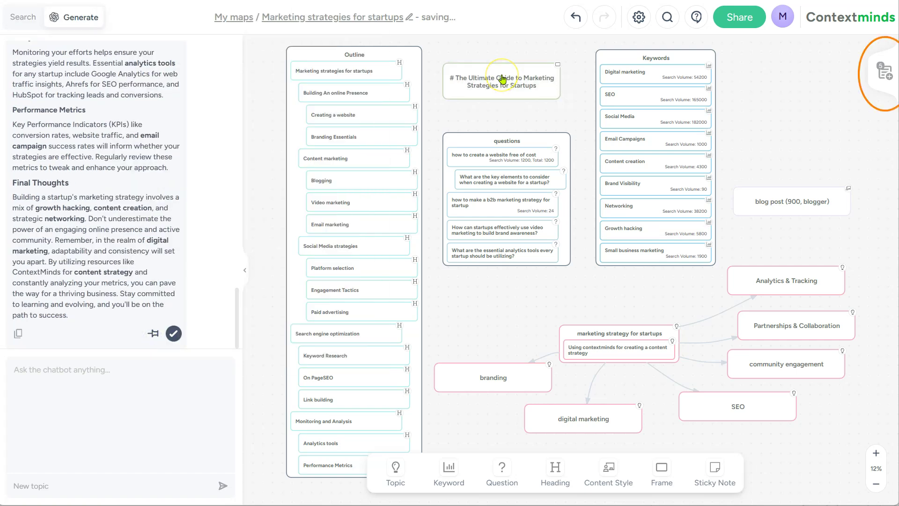
{"action": "scroll", "coordinate": [503, 79], "scroll_direction": "down", "scroll_amount": 1}
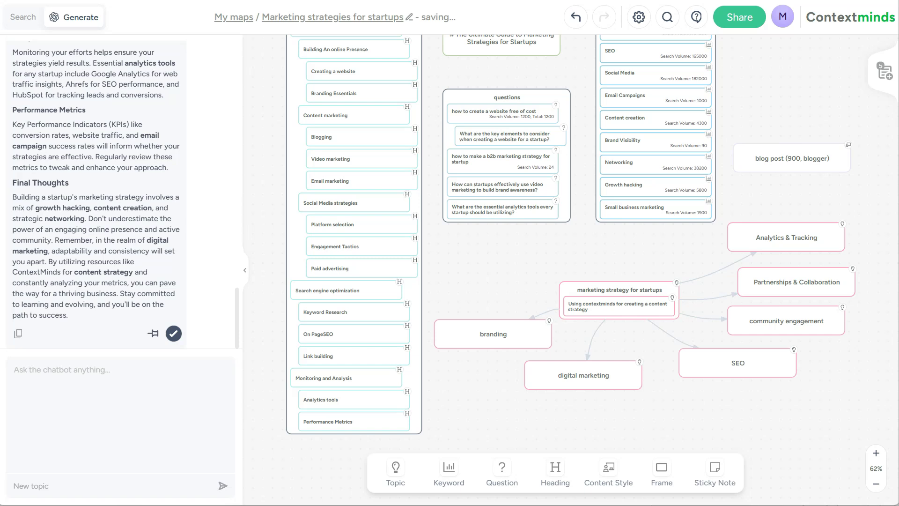
- Ask the AI to give numeric target ranges in the Performance Metrics section
{"action": "left_click", "coordinate": [121, 379]}
{"action": "type", "text": "add a numeric range to metrics in Performance"}
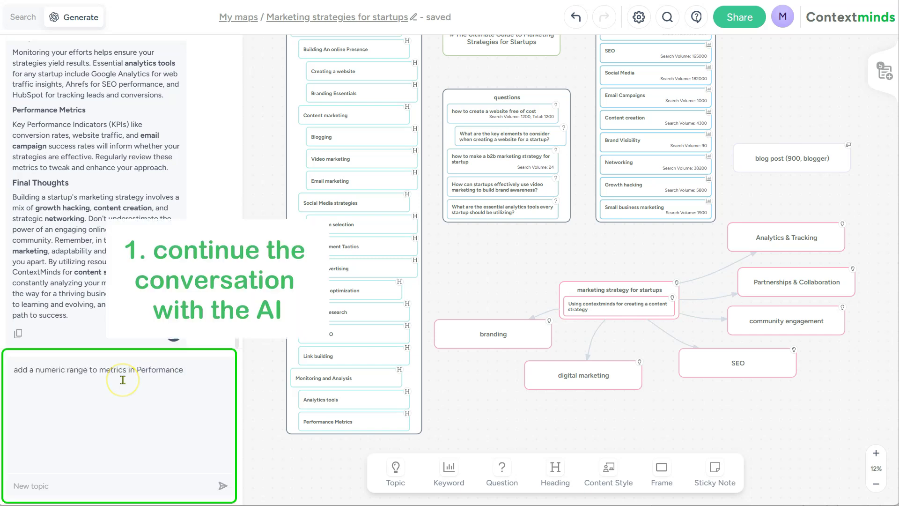
{"action": "type", "text": " metrics paragr."}
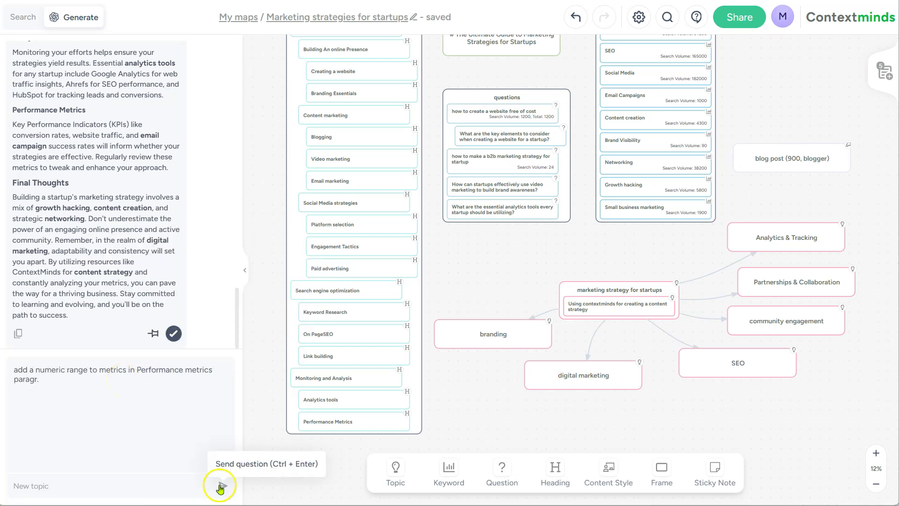
{"action": "left_click", "coordinate": [220, 486]}
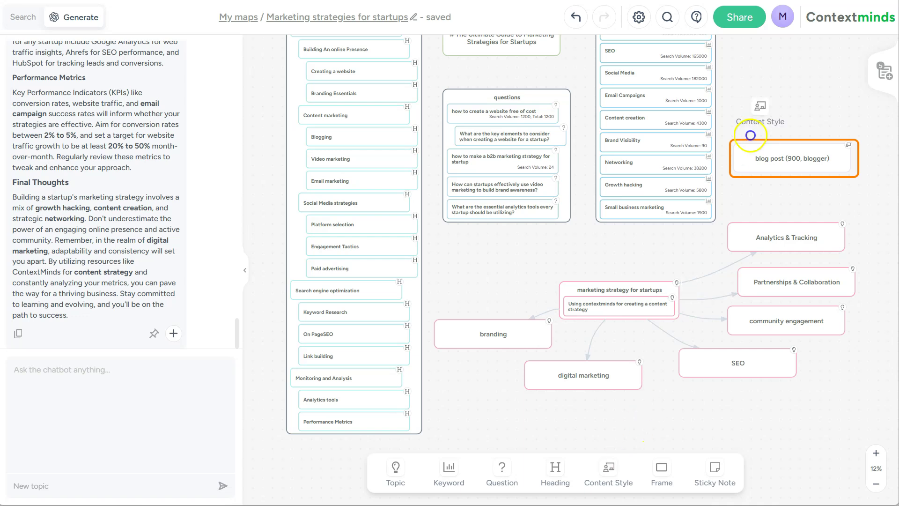
- Create the 'explanatory article (500, students)' content style above Blog Post and select it
{"action": "left_click_drag", "start_coordinate": [608, 469], "coordinate": [772, 111]}
{"action": "left_click", "coordinate": [371, 115]}
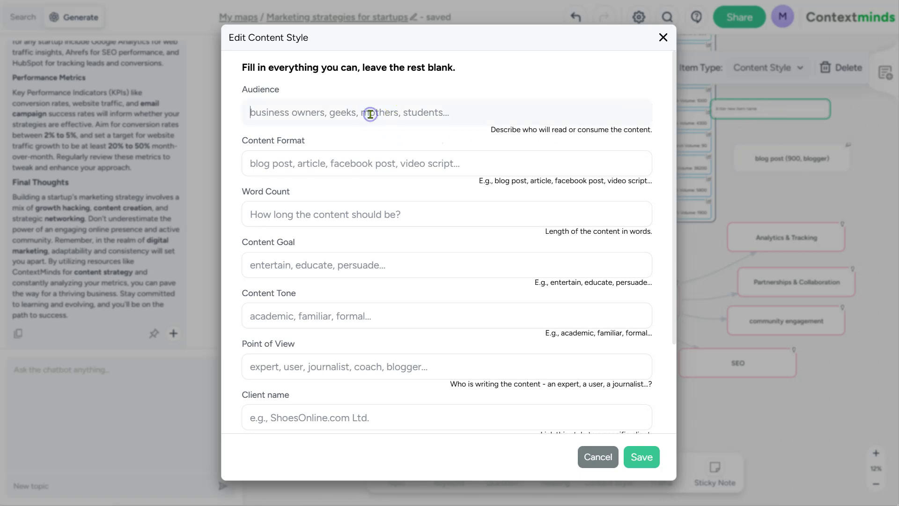
{"action": "type", "text": "students"}
{"action": "left_click", "coordinate": [349, 159]}
{"action": "type", "text": "ex"}
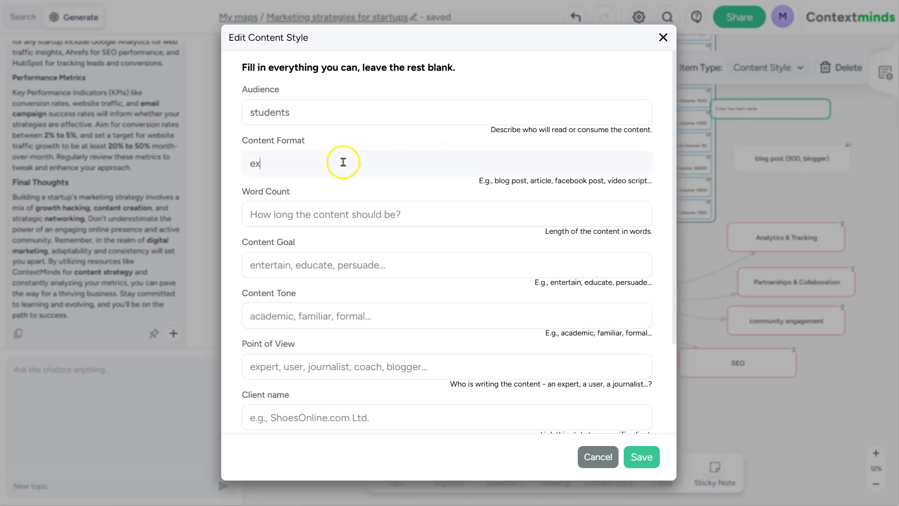
{"action": "type", "text": "planatory article"}
{"action": "left_click", "coordinate": [335, 214]}
{"action": "type", "text": "500"}
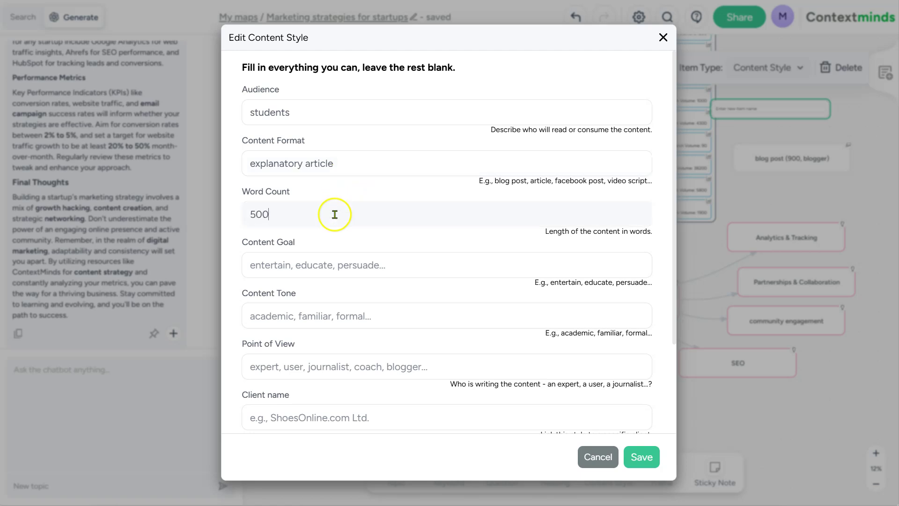
{"action": "left_click", "coordinate": [312, 260]}
{"action": "type", "text": "educate"}
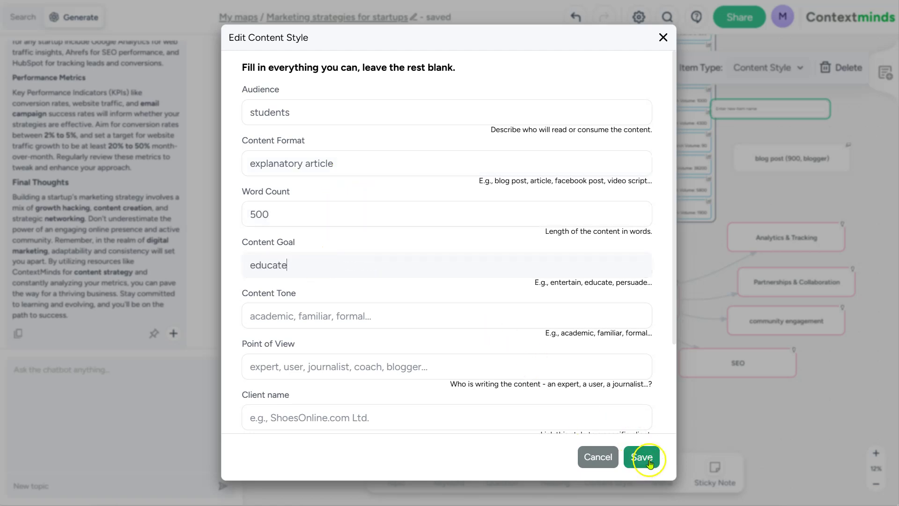
{"action": "left_click", "coordinate": [642, 456]}
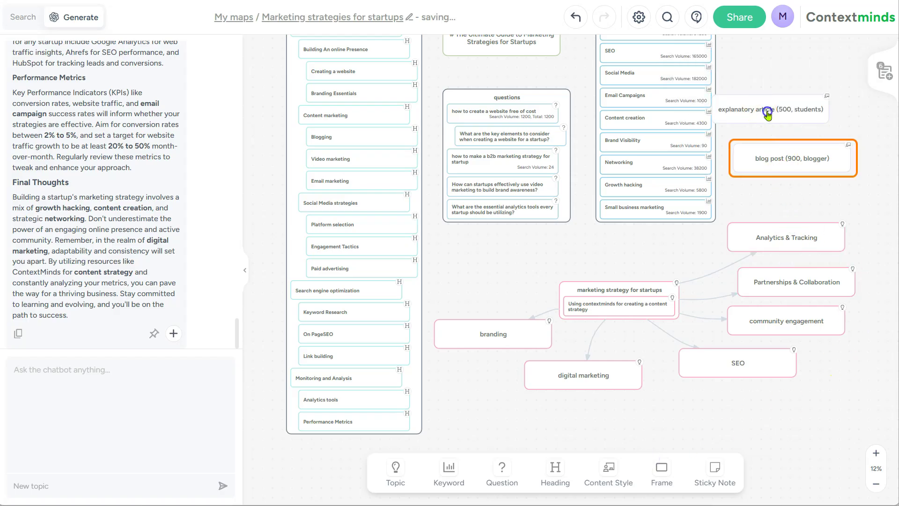
{"action": "left_click_drag", "start_coordinate": [766, 127], "coordinate": [785, 120]}
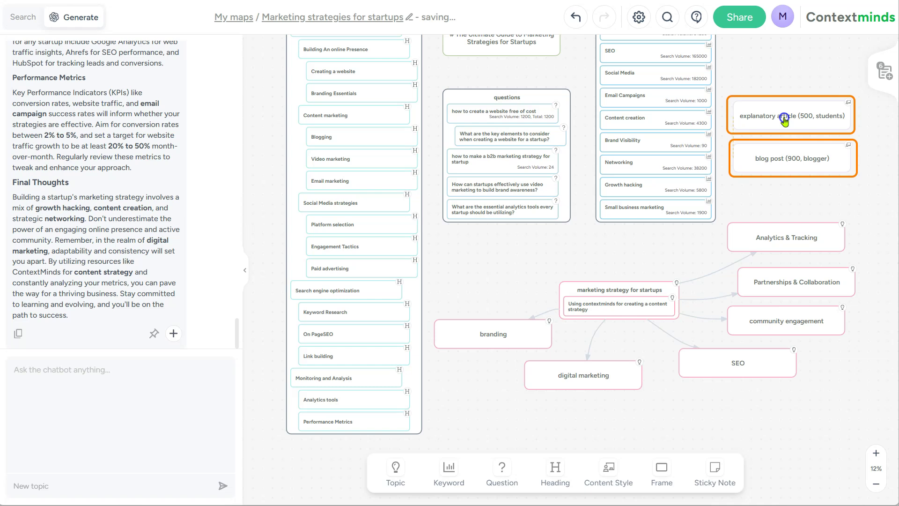
{"action": "left_click", "coordinate": [785, 120]}
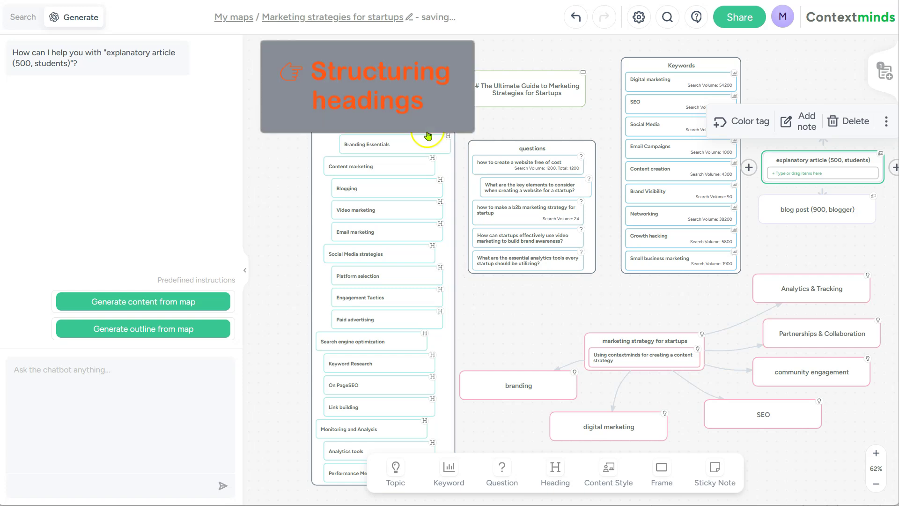
- Indent Branding Essentials under 'Creating a website' and Paid advertising under 'Engagement Tactics'
{"action": "left_click_drag", "start_coordinate": [355, 145], "coordinate": [407, 143]}
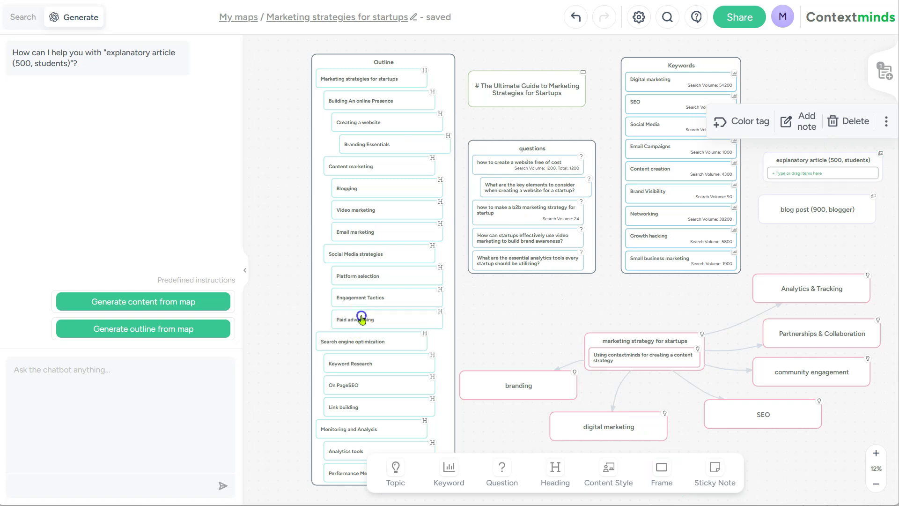
{"action": "left_click_drag", "start_coordinate": [367, 318], "coordinate": [427, 300]}
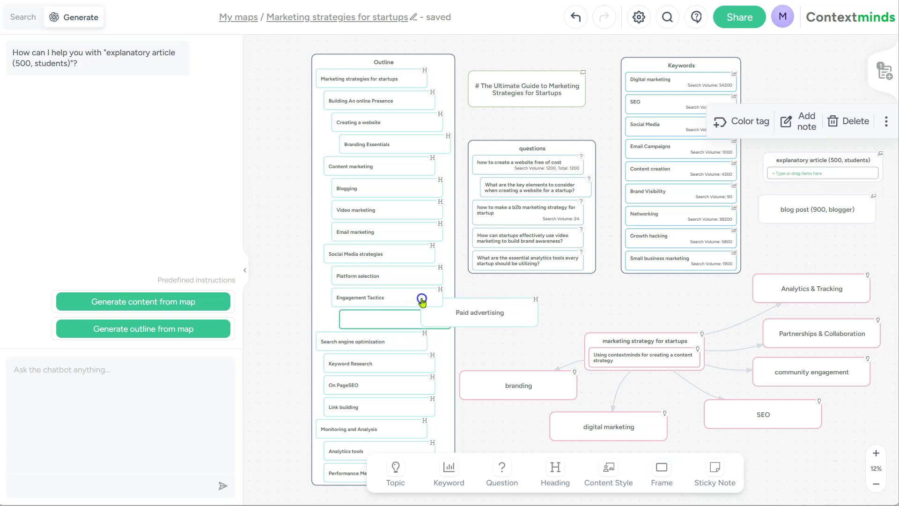
- Find a website-building article in Articles search and link it to 'Creating a website'
{"action": "left_click", "coordinate": [373, 121]}
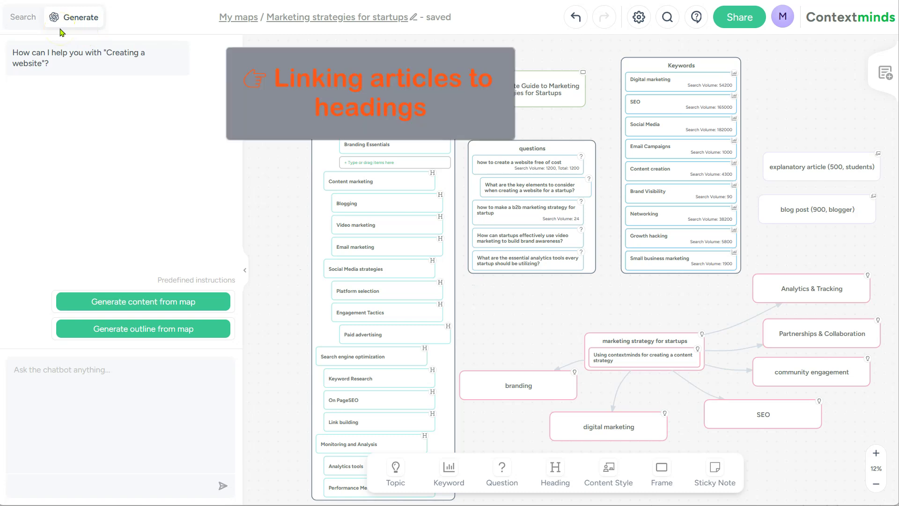
{"action": "left_click", "coordinate": [21, 17]}
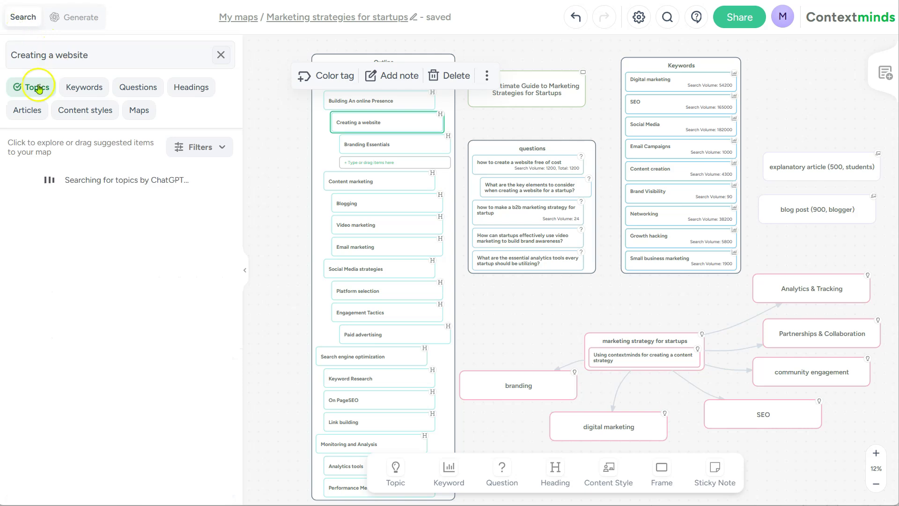
{"action": "left_click", "coordinate": [30, 112]}
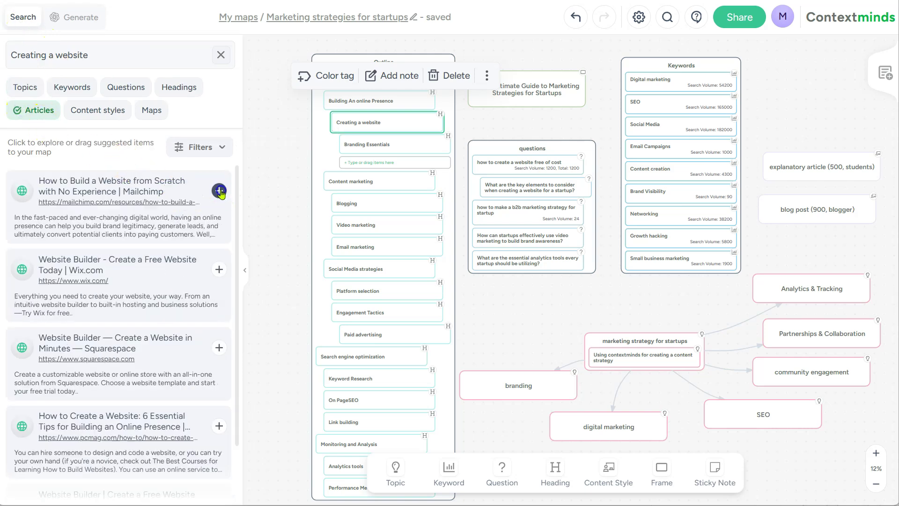
{"action": "left_click_drag", "start_coordinate": [583, 90], "coordinate": [464, 130]}
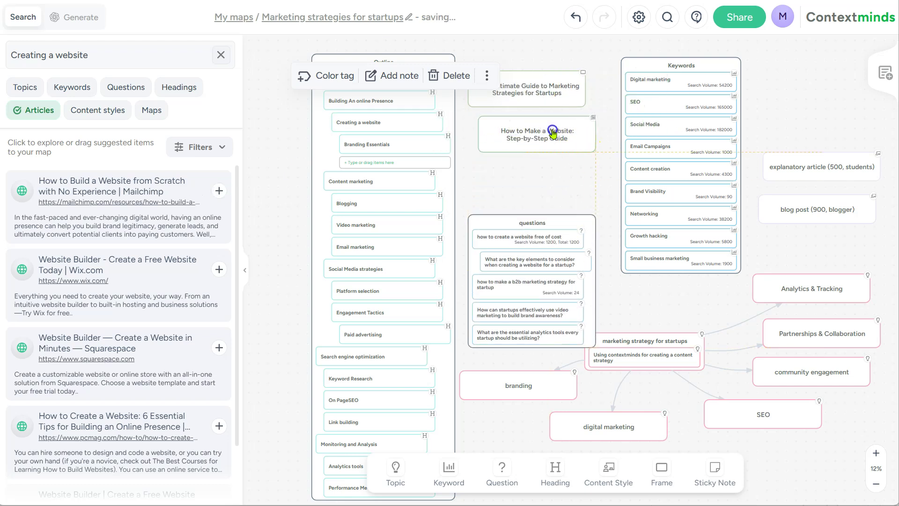
{"action": "left_click", "coordinate": [450, 123]}
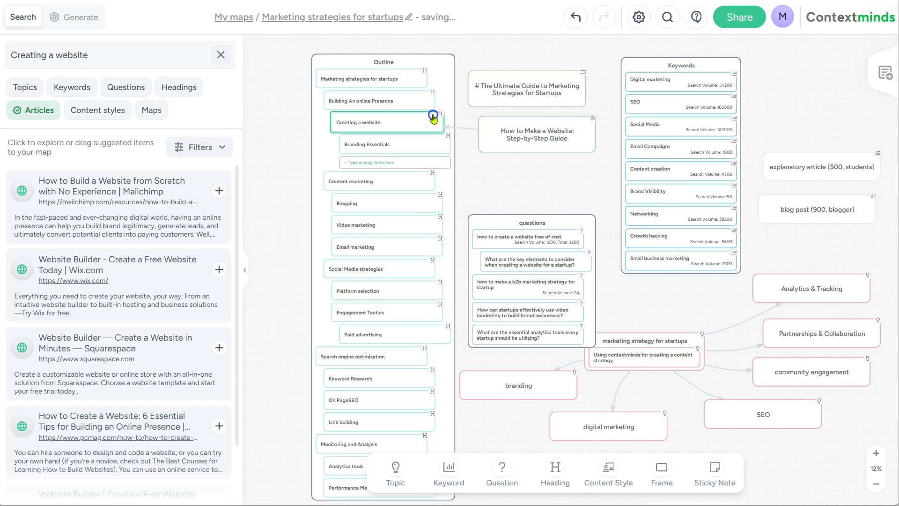
{"action": "left_click", "coordinate": [434, 119]}
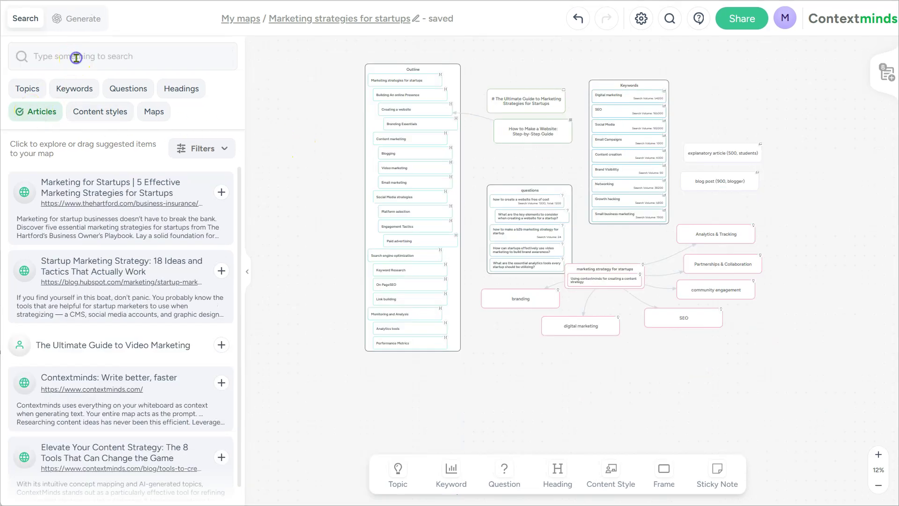
- Add the viral video content article from its pasted URL and link it to 'Video marketing'
{"action": "key", "text": "ctrl+v"}
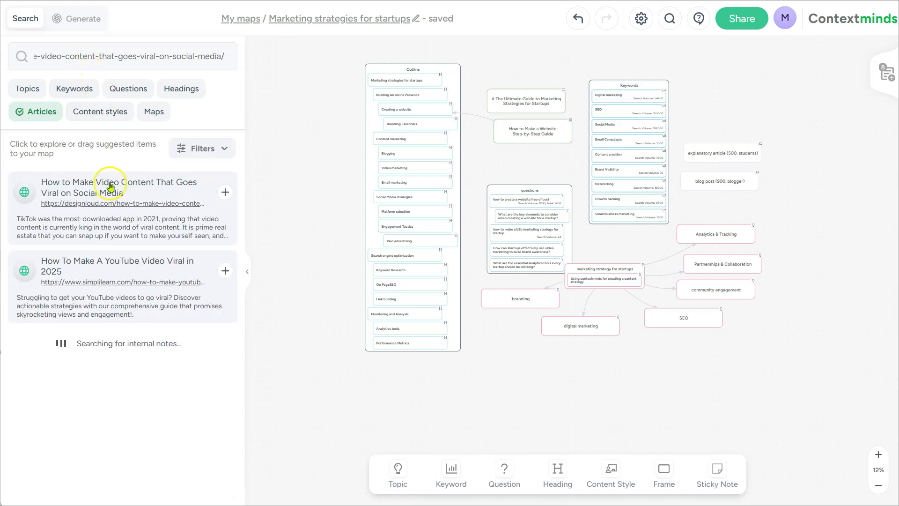
{"action": "left_click", "coordinate": [225, 192]}
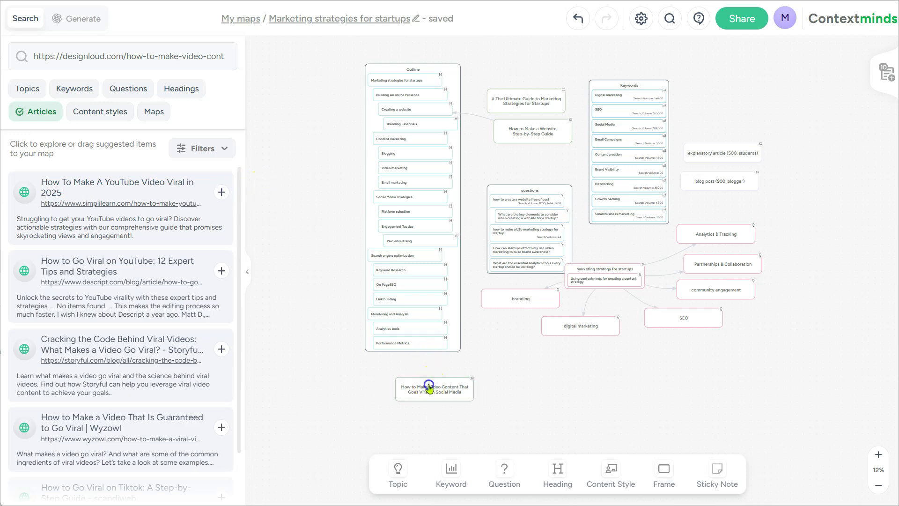
{"action": "left_click_drag", "start_coordinate": [429, 386], "coordinate": [302, 163]}
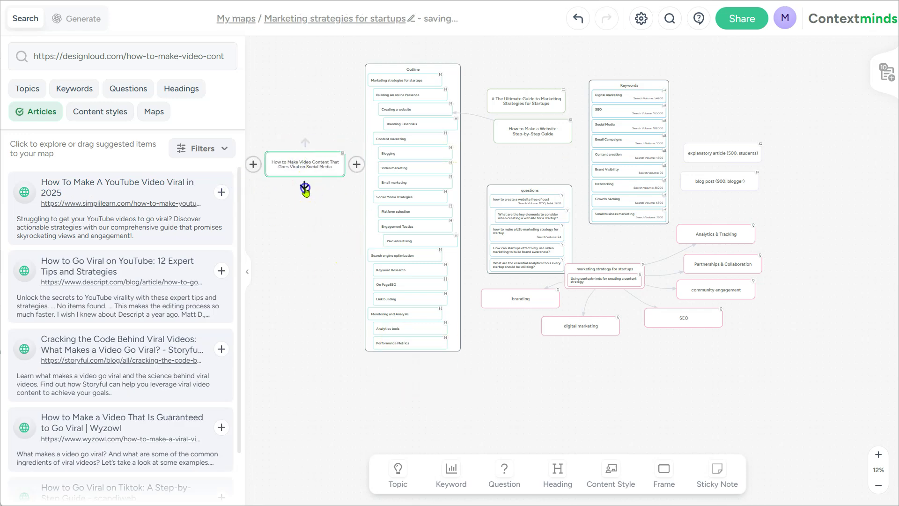
{"action": "left_click_drag", "start_coordinate": [305, 188], "coordinate": [395, 167]}
{"action": "left_click", "coordinate": [402, 75]}
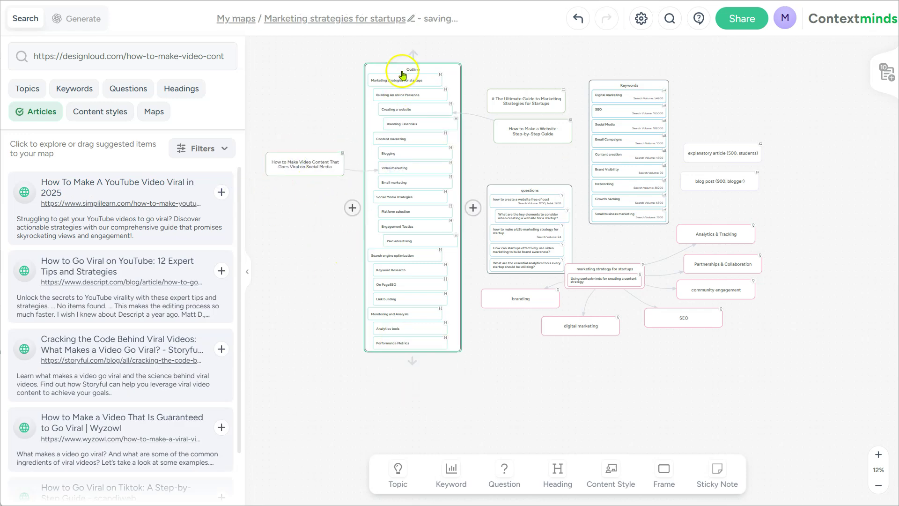
- Generate content from the whole map in the 'explanatory article (500, students)' style
{"action": "left_click", "coordinate": [70, 19]}
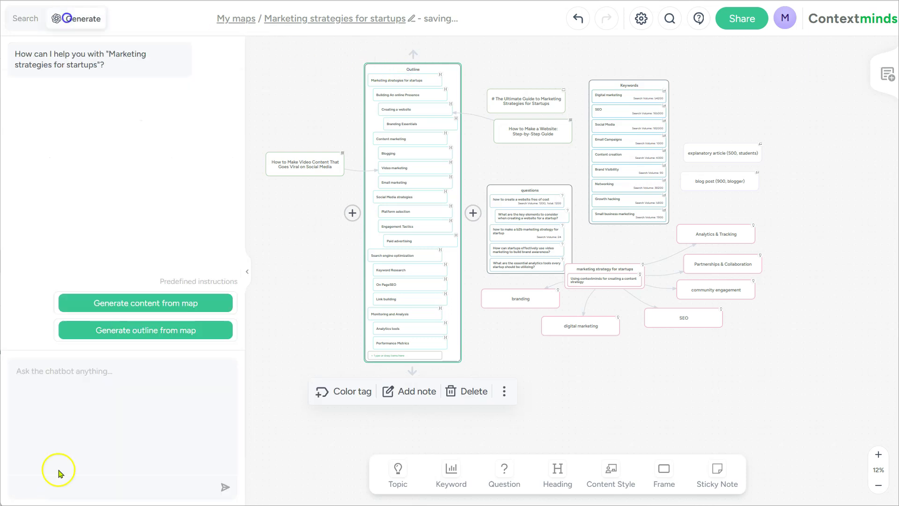
{"action": "left_click", "coordinate": [146, 306]}
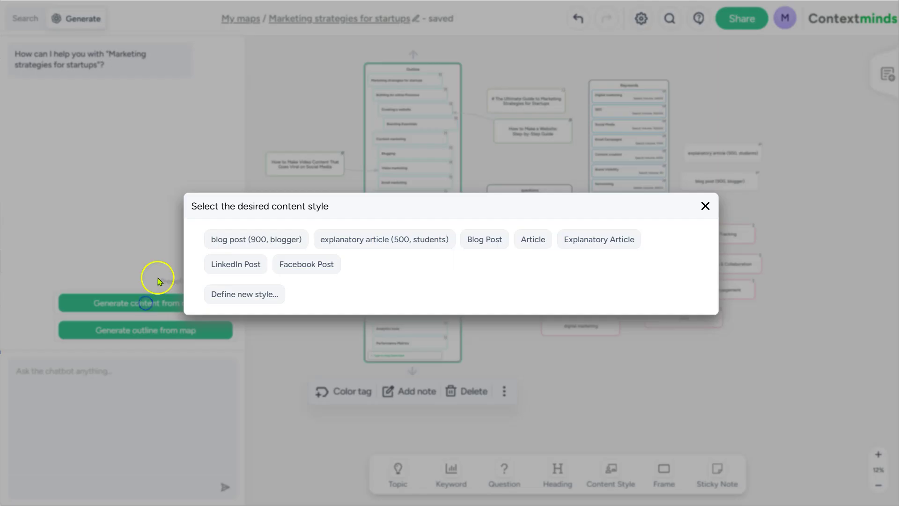
{"action": "left_click", "coordinate": [373, 238]}
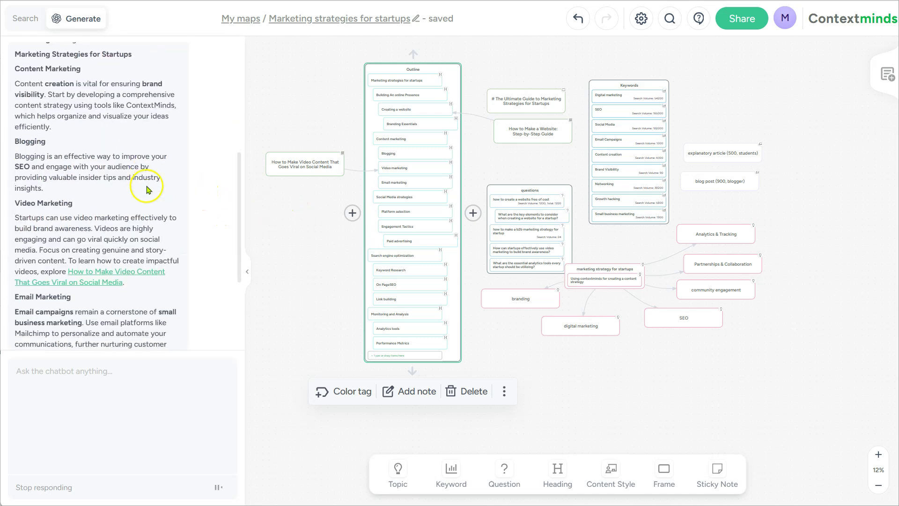
{"action": "scroll", "coordinate": [146, 185], "scroll_direction": "up", "scroll_amount": 5}
{"action": "scroll", "coordinate": [120, 253], "scroll_direction": "down", "scroll_amount": 5}
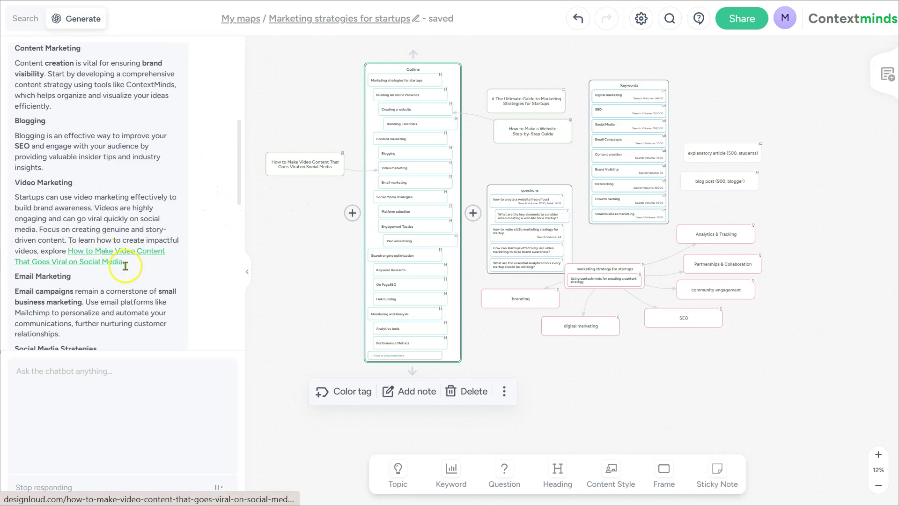
{"action": "scroll", "coordinate": [139, 269], "scroll_direction": "down", "scroll_amount": 5}
{"action": "scroll", "coordinate": [139, 269], "scroll_direction": "down", "scroll_amount": 4}
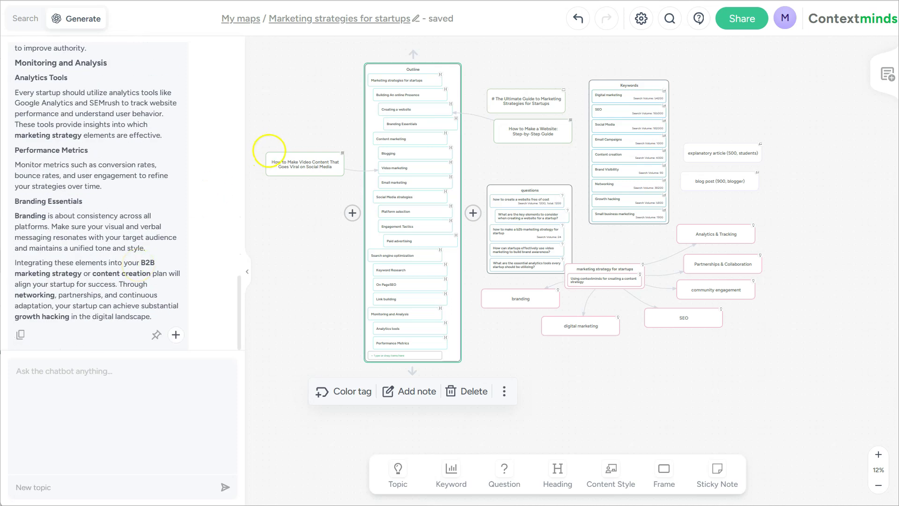
{"action": "scroll", "coordinate": [355, 348], "scroll_direction": "up", "scroll_amount": 3}
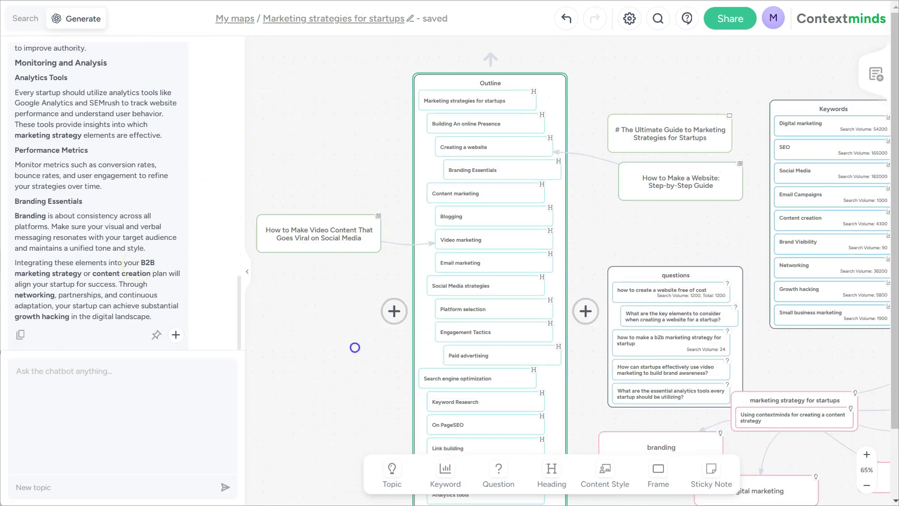
{"action": "left_click_drag", "start_coordinate": [355, 347], "coordinate": [347, 344]}
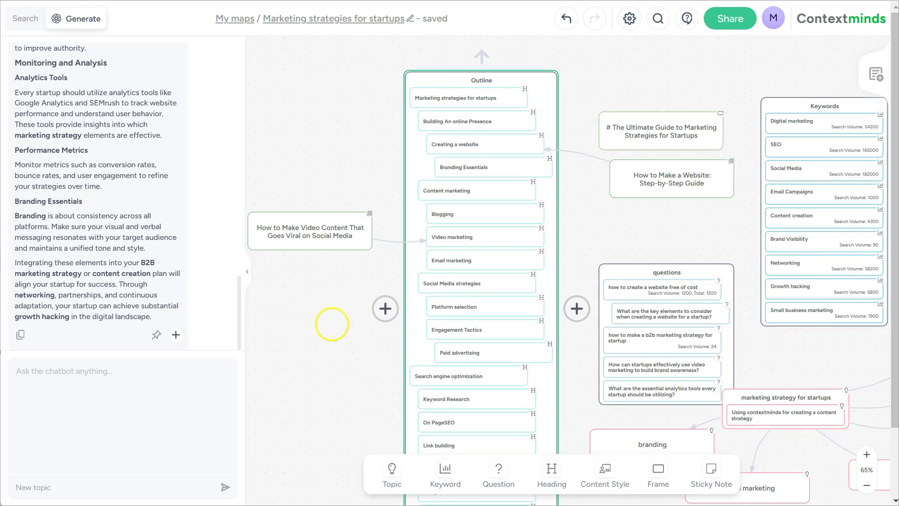